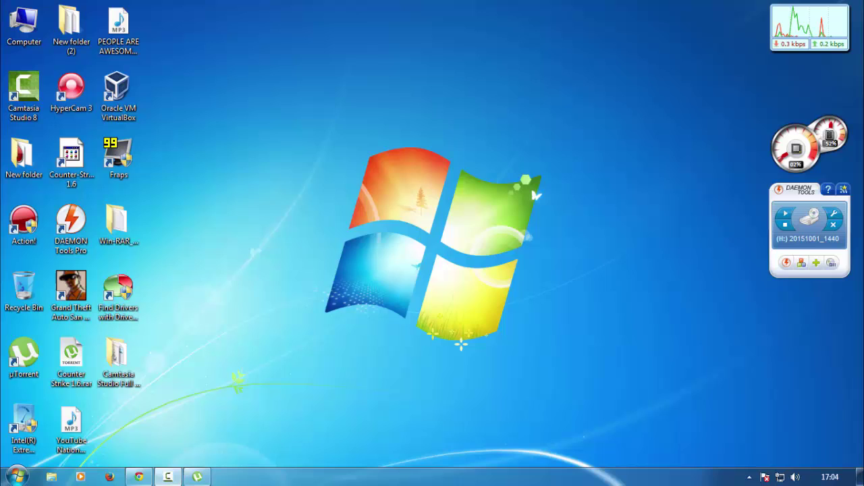
Try gpedit.msc from the Run box, dismiss the 'Windows cannot find' error, and close Run.
{"action": "left_click_drag", "start_coordinate": [361, 337], "coordinate": [585, 394]}
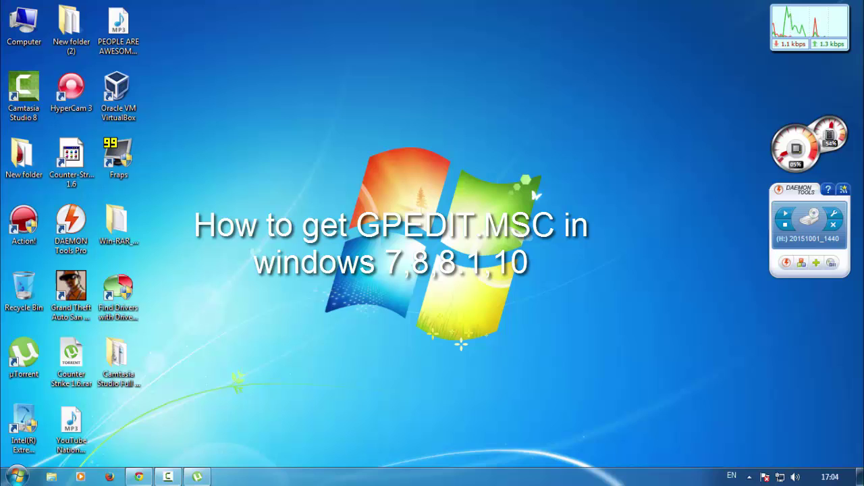
{"action": "key", "text": "super+r"}
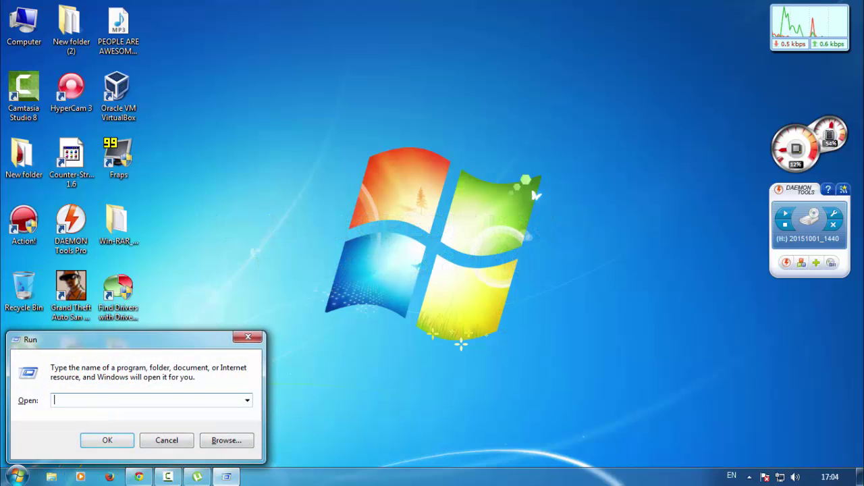
{"action": "type", "text": "gped"}
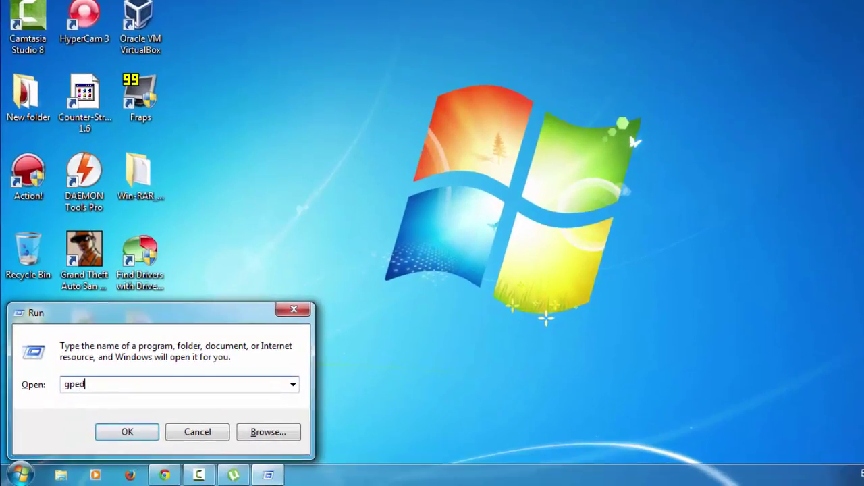
{"action": "type", "text": "it.m"}
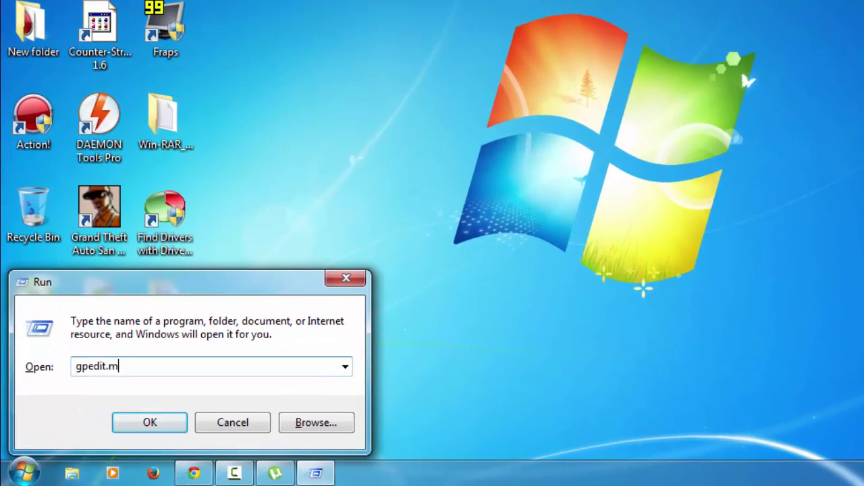
{"action": "type", "text": "sc"}
{"action": "key", "text": "Return"}
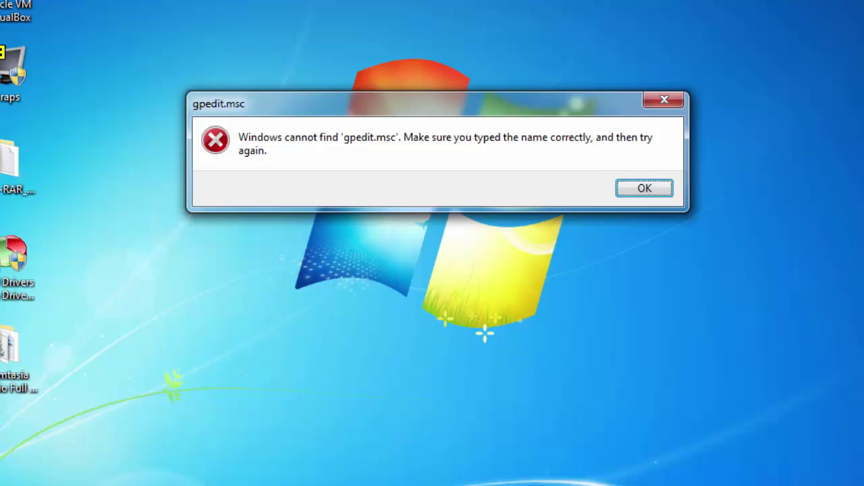
{"action": "left_click", "coordinate": [665, 189]}
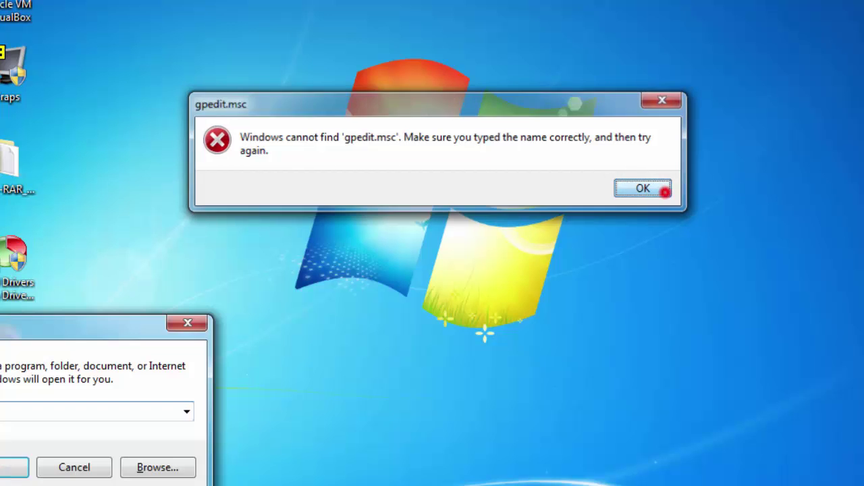
{"action": "left_click", "coordinate": [188, 323]}
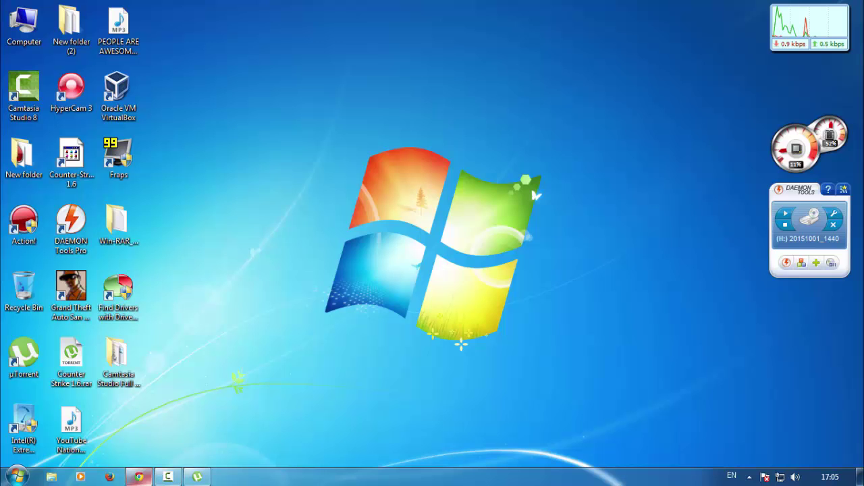
Download GPEDIT FIX WIN-7,8,8.1,10.zip (855 KB) from MEGA and drag it onto the desktop.
{"action": "mouse_move", "coordinate": [139, 476]}
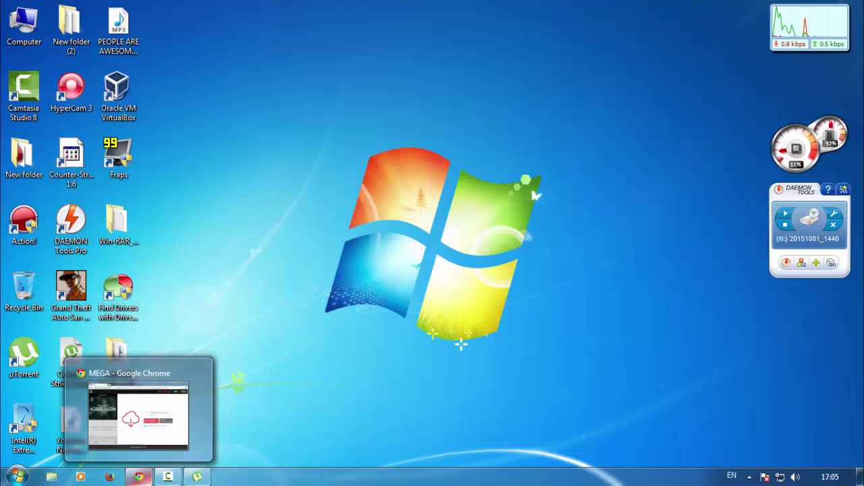
{"action": "left_click", "coordinate": [138, 415]}
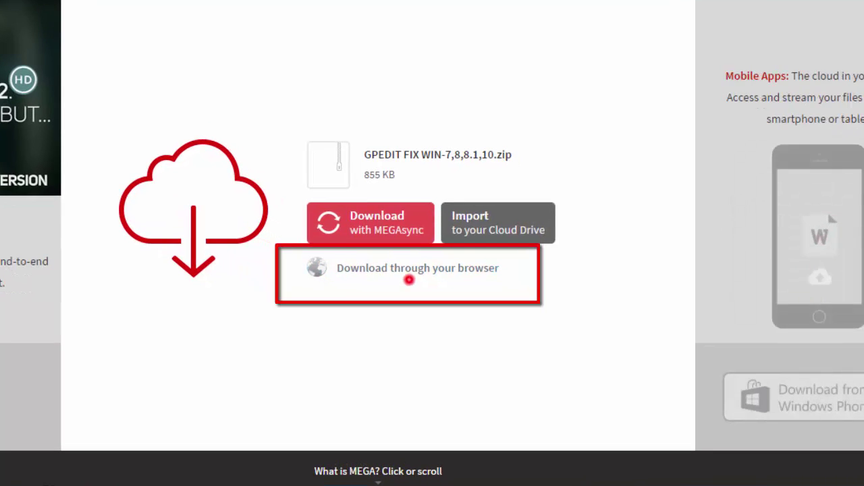
{"action": "left_click", "coordinate": [409, 279]}
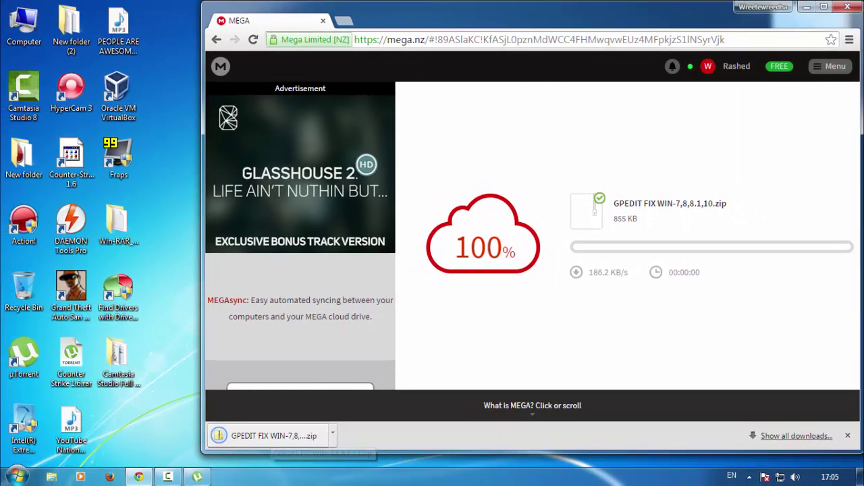
{"action": "left_click_drag", "start_coordinate": [274, 437], "coordinate": [166, 368]}
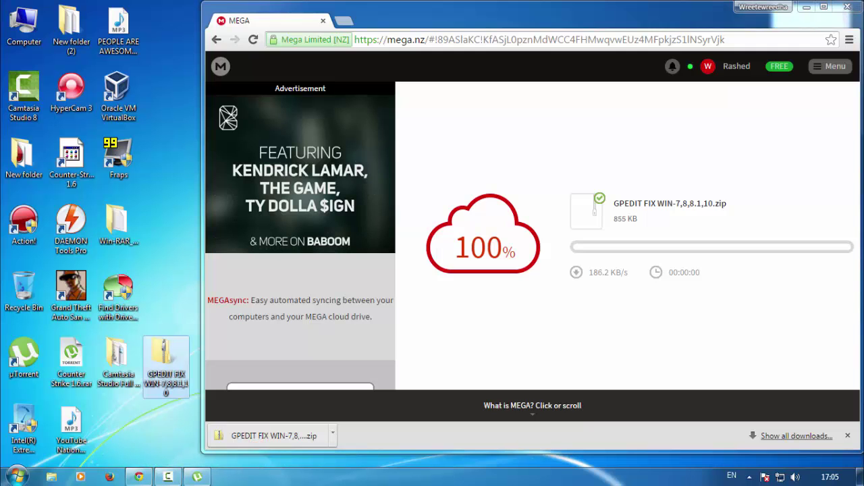
{"action": "left_click", "coordinate": [806, 7]}
Extract the GPEDIT FIX zip to its suggested location and open the extracted folder.
{"action": "left_click_drag", "start_coordinate": [165, 354], "coordinate": [308, 94]}
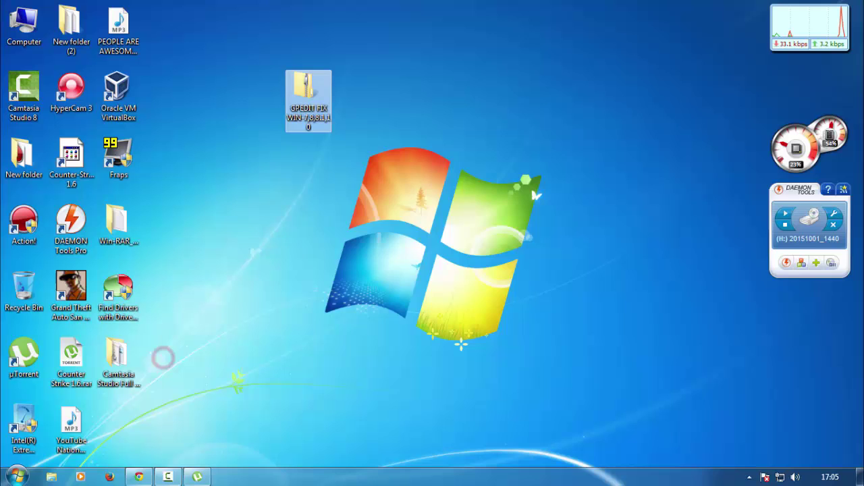
{"action": "right_click", "coordinate": [307, 115]}
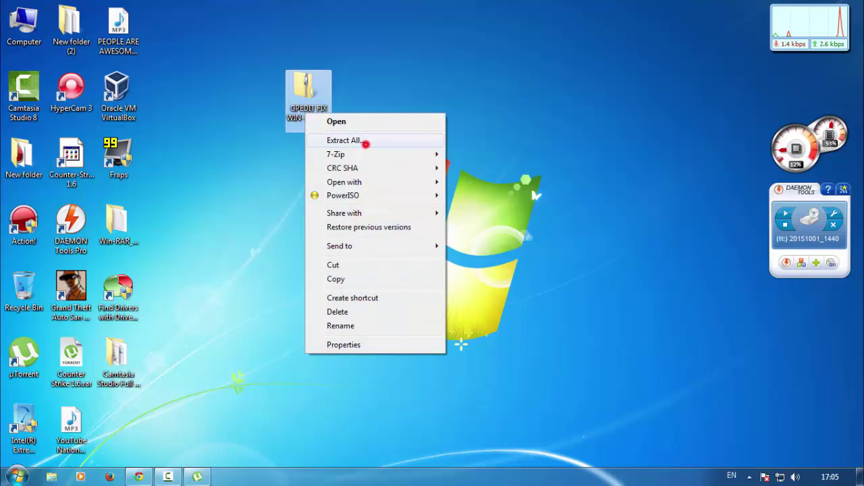
{"action": "left_click", "coordinate": [365, 143]}
{"action": "left_click", "coordinate": [550, 360]}
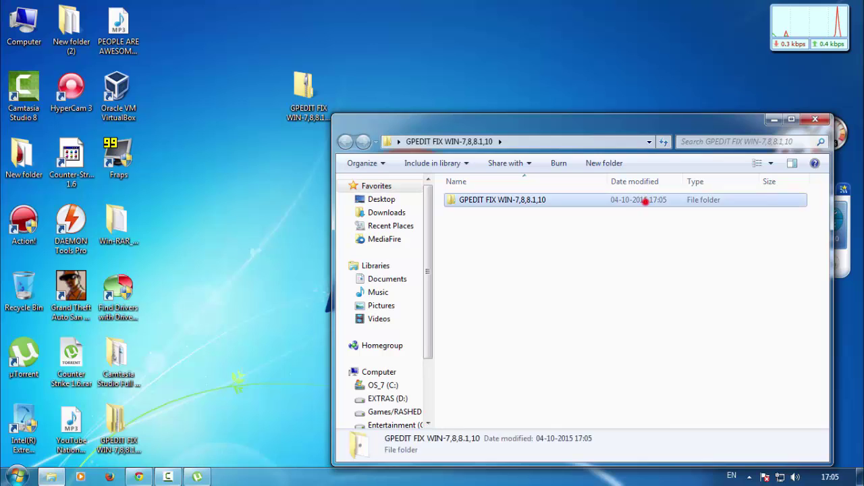
{"action": "double_click", "coordinate": [644, 200]}
Run the gpedit.msc setup and complete the installation wizard through Finish.
{"action": "double_click", "coordinate": [594, 200]}
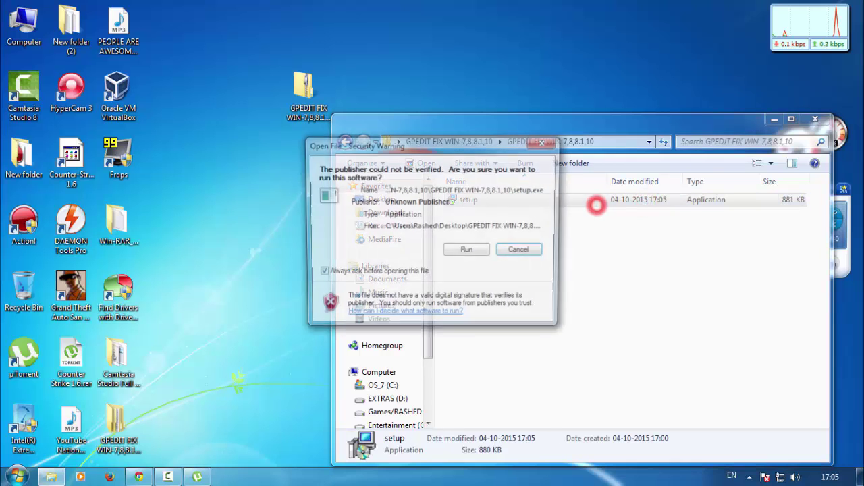
{"action": "left_click", "coordinate": [473, 251]}
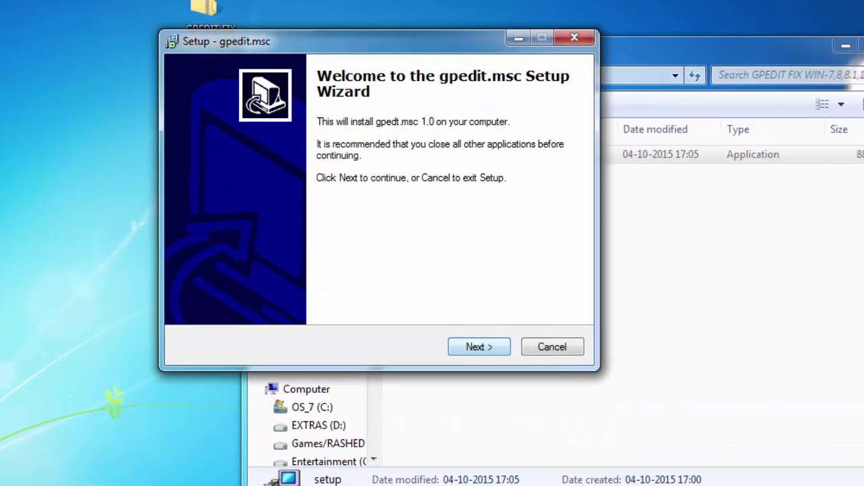
{"action": "left_click", "coordinate": [508, 341]}
{"action": "left_click", "coordinate": [480, 347]}
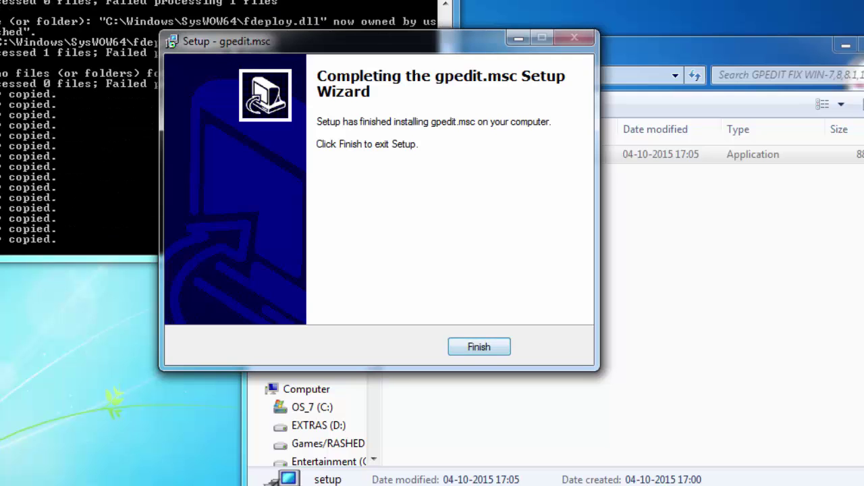
{"action": "left_click", "coordinate": [479, 347]}
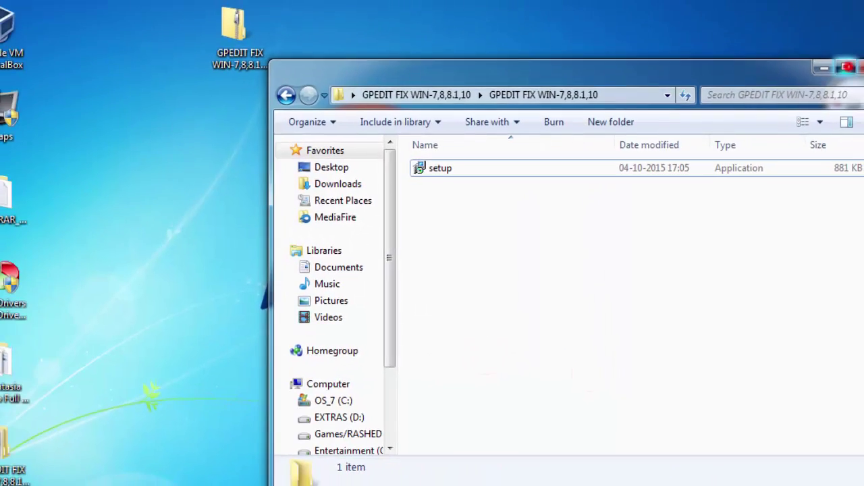
Maximize Explorer and open the C:\Windows\SysWOW64 folder.
{"action": "key", "text": "super+Up"}
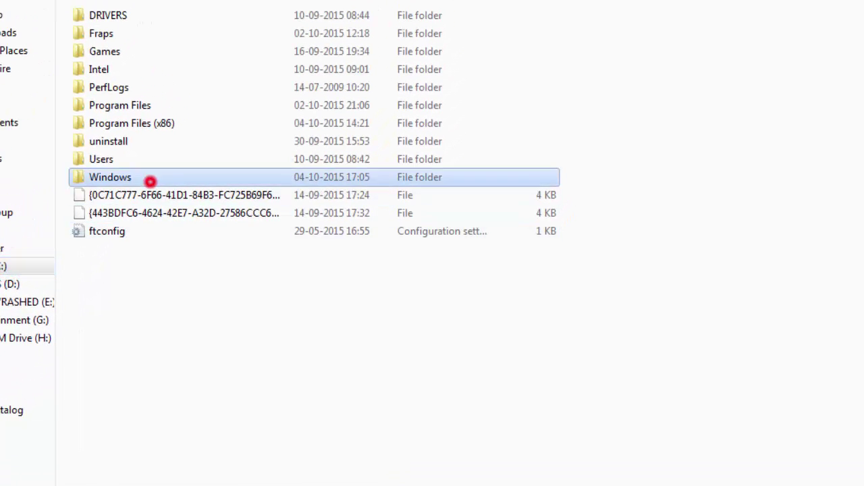
{"action": "scroll", "coordinate": [135, 270], "scroll_direction": "down", "scroll_amount": 5}
{"action": "scroll", "coordinate": [169, 284], "scroll_direction": "down", "scroll_amount": 3}
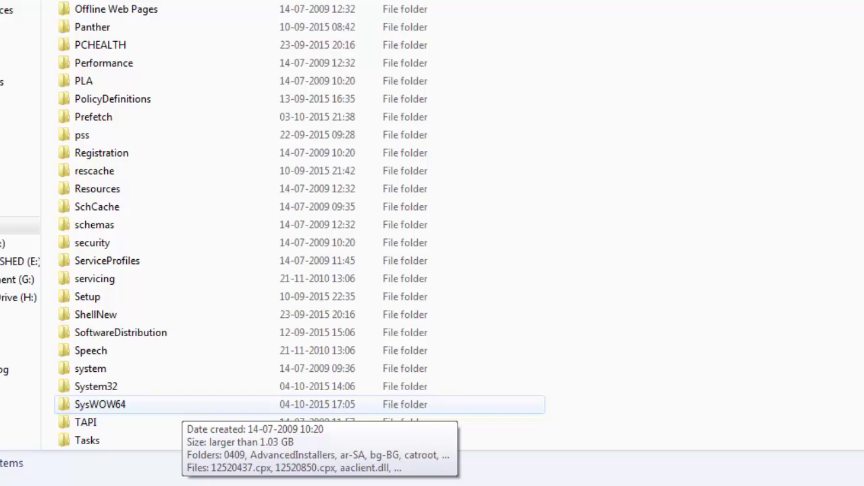
{"action": "double_click", "coordinate": [135, 405]}
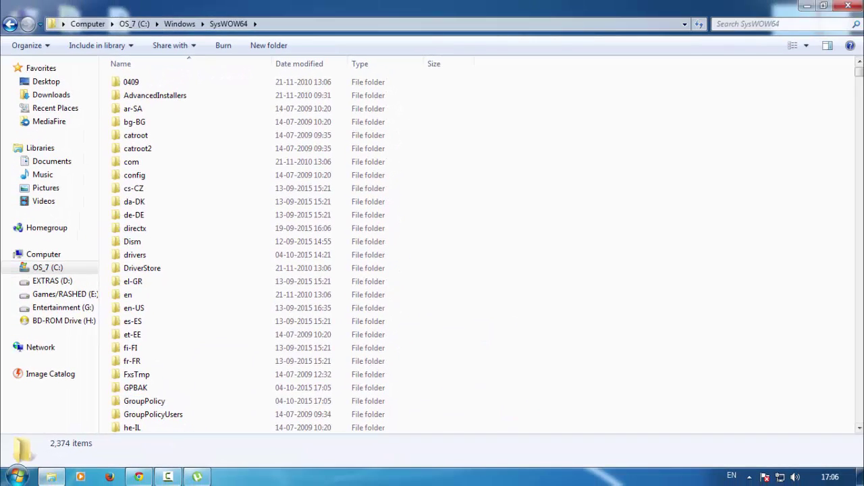
Search SysWOW64 for 'gp' and select the gpedit console file (34.0 KB) among the 23 results.
{"action": "left_click", "coordinate": [776, 24]}
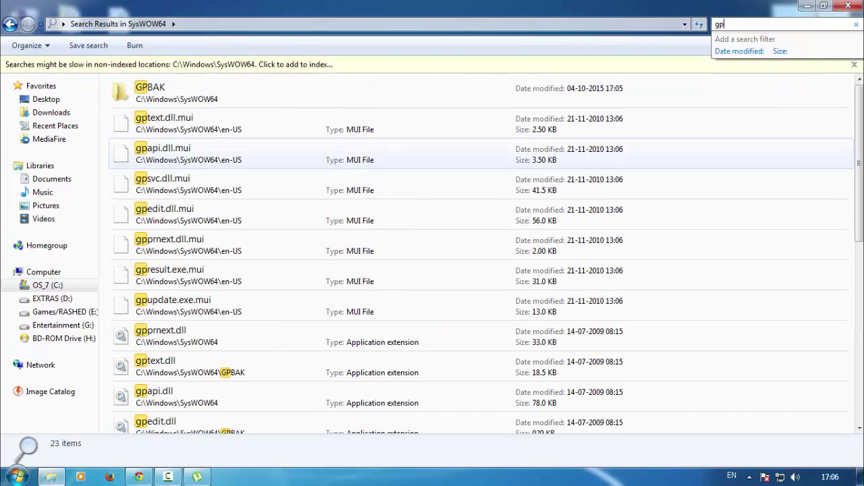
{"action": "left_click_drag", "start_coordinate": [861, 140], "coordinate": [861, 321]}
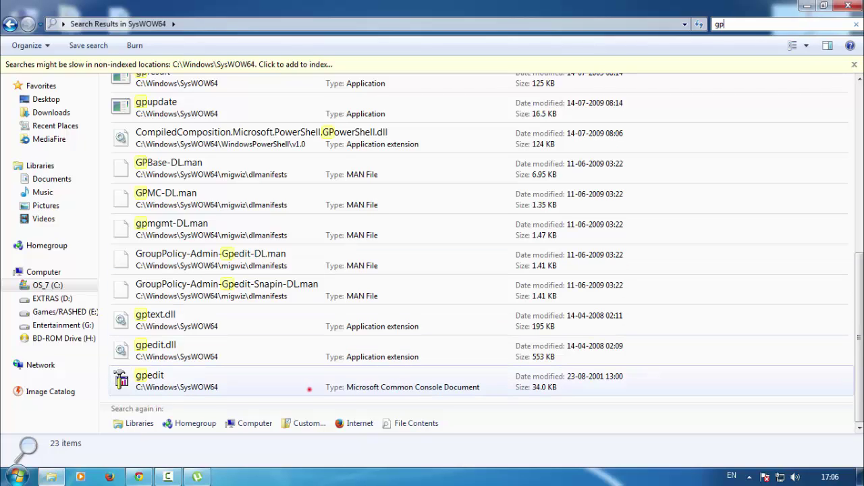
{"action": "left_click", "coordinate": [308, 388]}
{"action": "scroll", "coordinate": [480, 253], "scroll_direction": "up", "scroll_amount": 5}
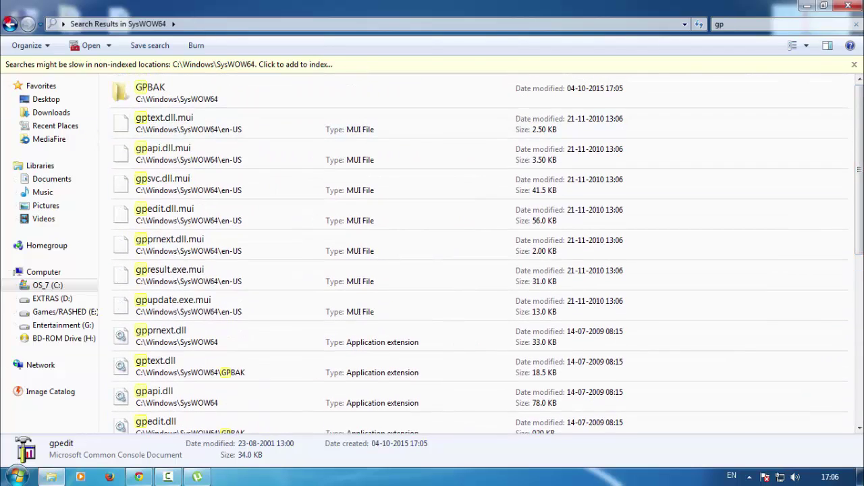
Leave the 'gp' search results to return to the full SysWOW64 listing.
{"action": "key", "text": "BackSpace"}
{"action": "scroll", "coordinate": [219, 210], "scroll_direction": "down", "scroll_amount": 6}
{"action": "scroll", "coordinate": [219, 209], "scroll_direction": "up", "scroll_amount": 1}
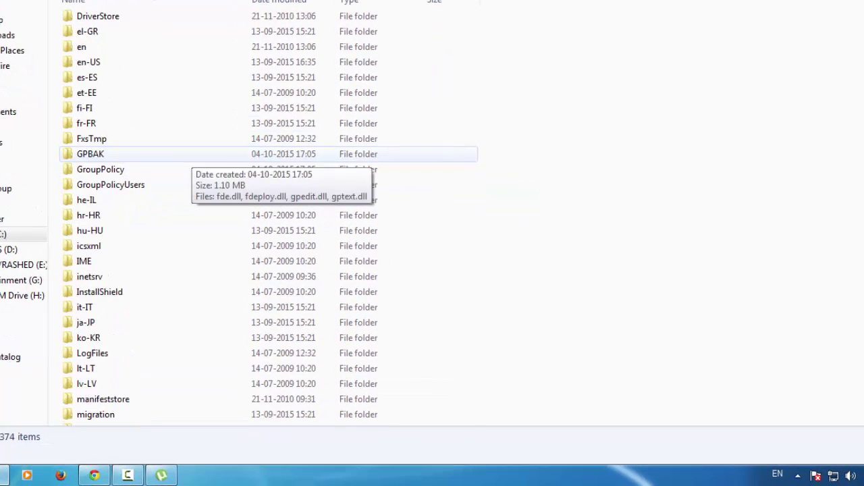
{"action": "left_click", "coordinate": [184, 168]}
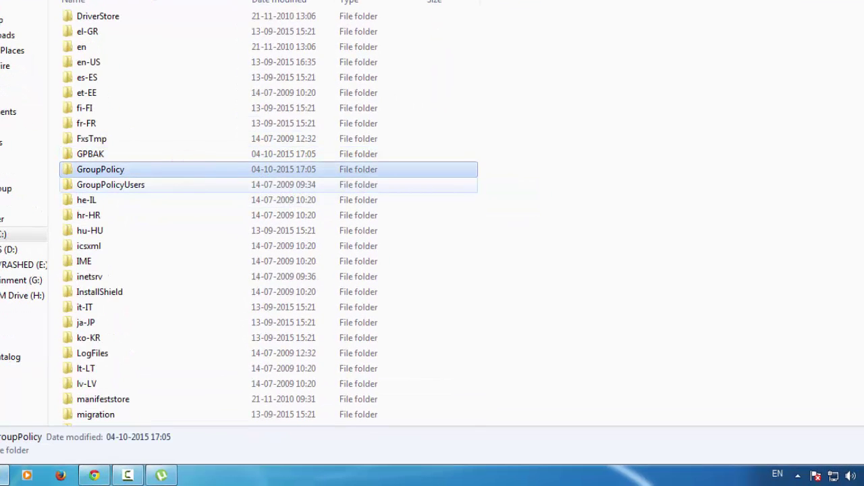
{"action": "left_click", "coordinate": [766, 177]}
Switch SysWOW64 to Tiles view and select both the GroupPolicyUsers and GroupPolicy folders.
{"action": "key", "text": "ctrl+shift+7"}
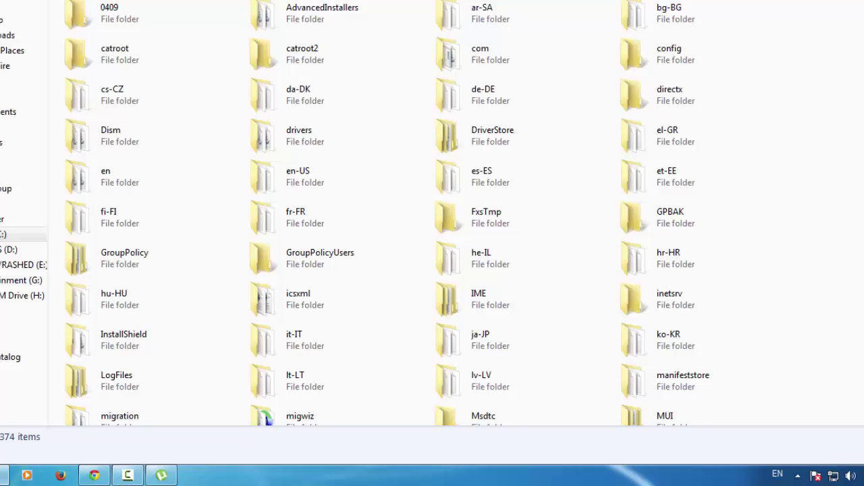
{"action": "scroll", "coordinate": [432, 216], "scroll_direction": "down", "scroll_amount": 20}
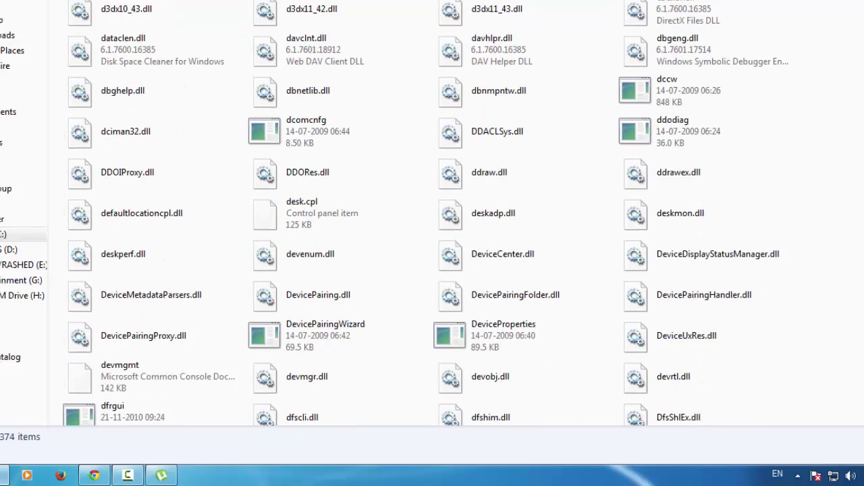
{"action": "scroll", "coordinate": [432, 216], "scroll_direction": "up", "scroll_amount": 20}
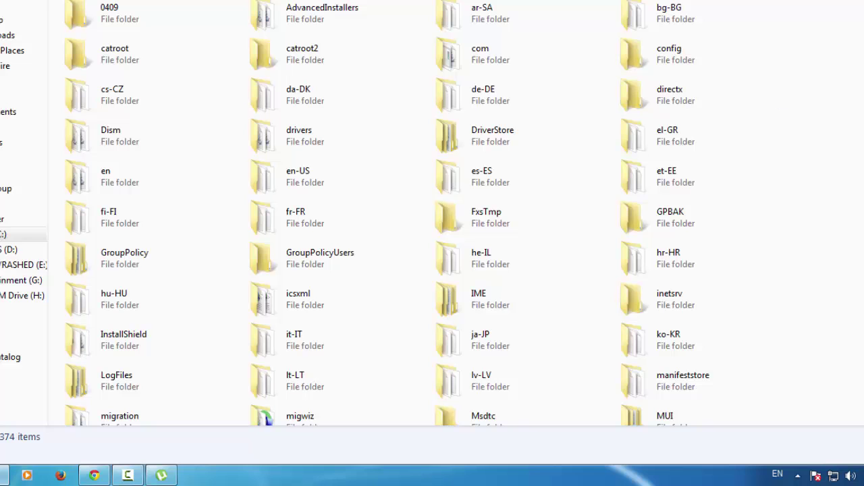
{"action": "left_click", "coordinate": [358, 257]}
{"action": "left_click", "coordinate": [129, 263], "text": "ctrl"}
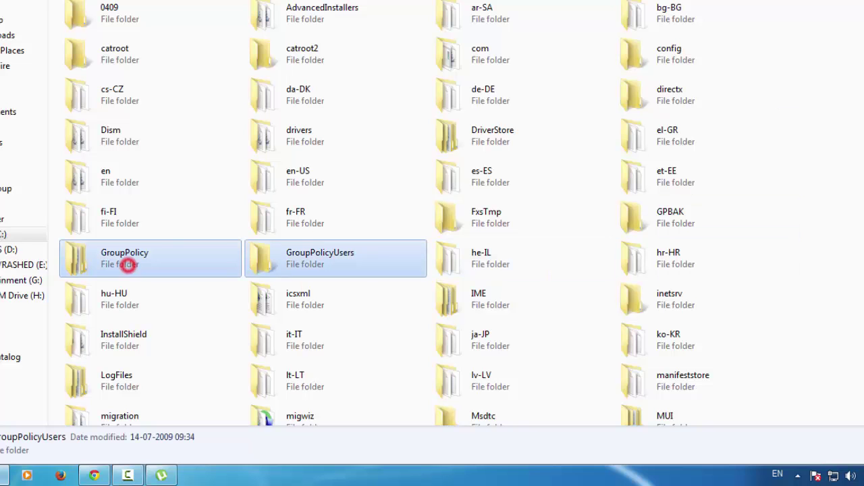
{"action": "scroll", "coordinate": [432, 216], "scroll_direction": "down", "scroll_amount": 20}
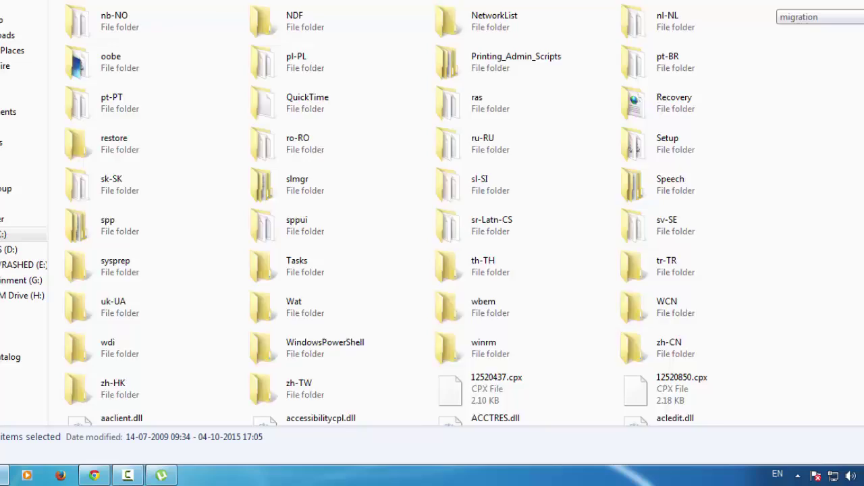
Scroll the Tiles view down to the gpedit console file (34.0 KB) and select it.
{"action": "scroll", "coordinate": [432, 216], "scroll_direction": "down", "scroll_amount": 8}
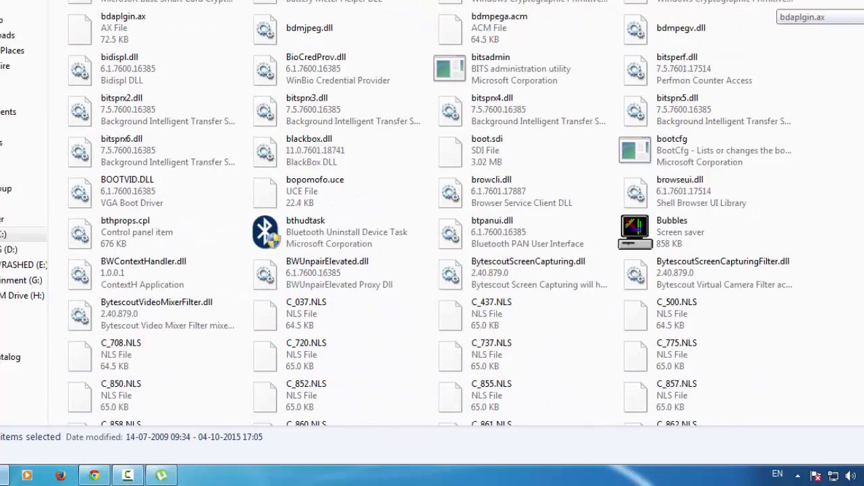
{"action": "scroll", "coordinate": [432, 216], "scroll_direction": "down", "scroll_amount": 20}
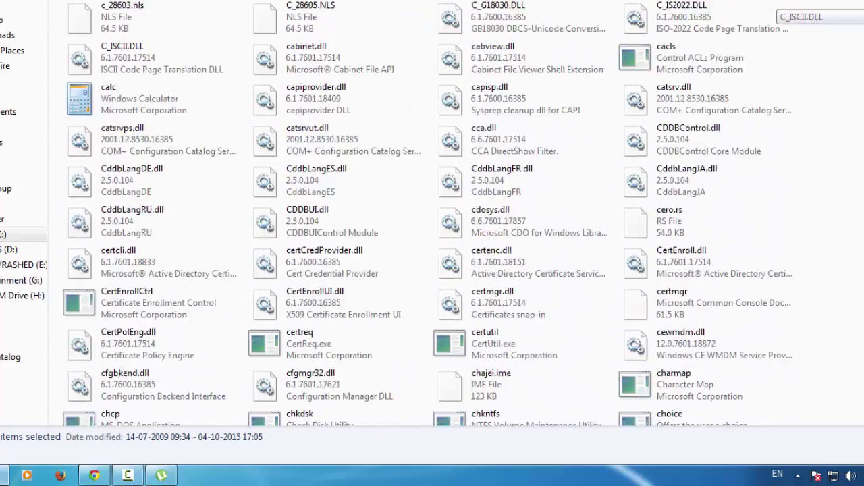
{"action": "scroll", "coordinate": [432, 216], "scroll_direction": "down", "scroll_amount": 10}
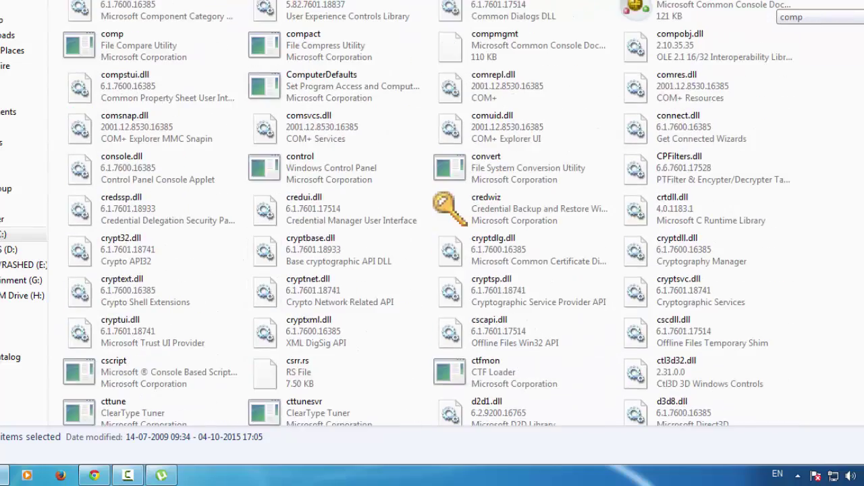
{"action": "scroll", "coordinate": [433, 216], "scroll_direction": "down", "scroll_amount": 20}
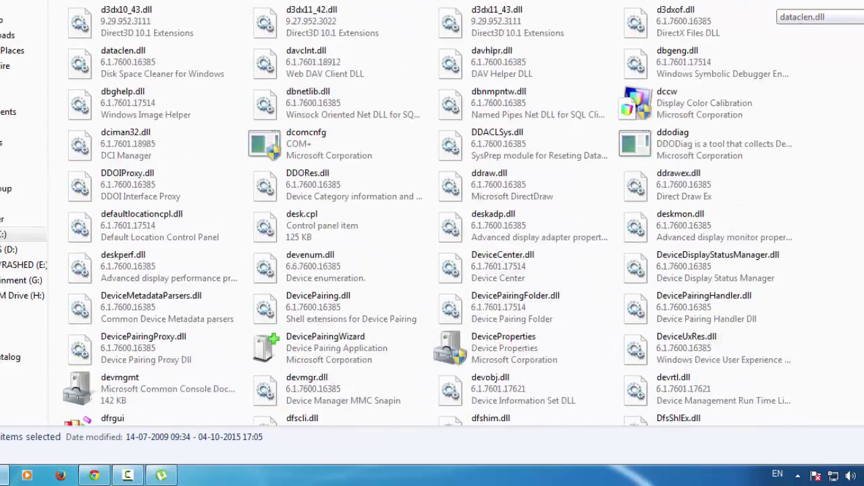
{"action": "scroll", "coordinate": [641, 254], "scroll_direction": "down", "scroll_amount": 20}
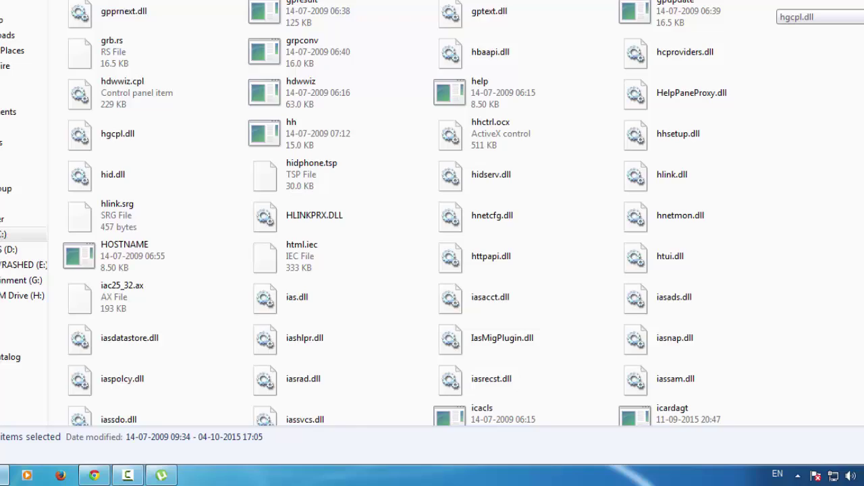
{"action": "scroll", "coordinate": [676, 145], "scroll_direction": "up", "scroll_amount": 3}
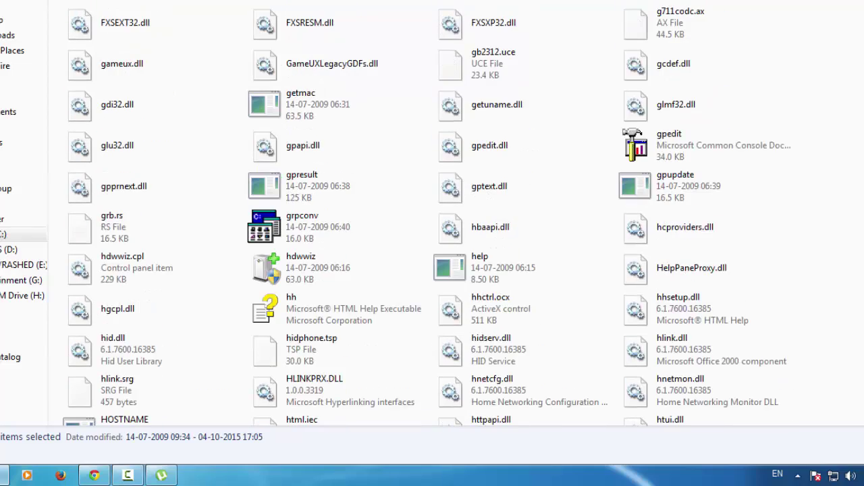
{"action": "left_click", "coordinate": [706, 149]}
Copy the gpedit console file and navigate to C:\Windows\System32.
{"action": "right_click", "coordinate": [706, 148]}
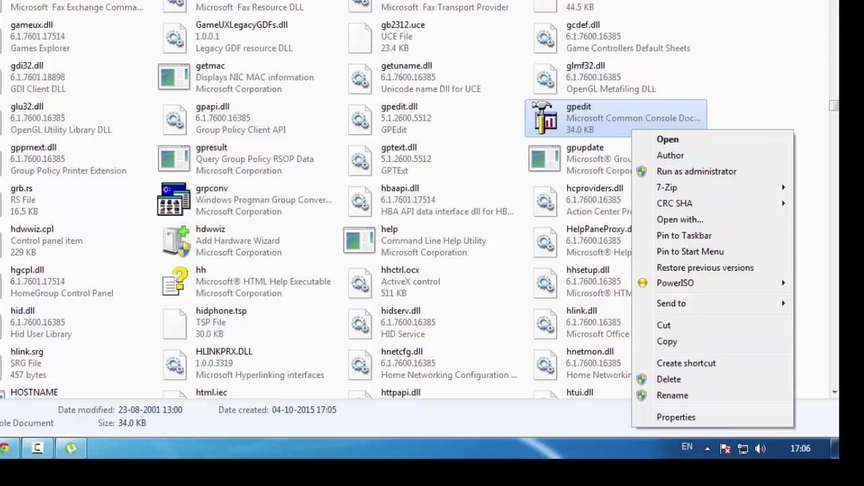
{"action": "left_click", "coordinate": [665, 341]}
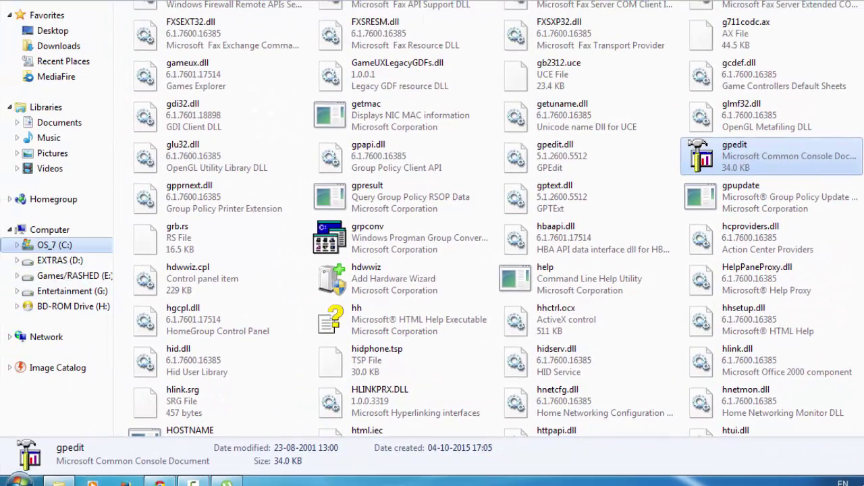
{"action": "left_click", "coordinate": [53, 245]}
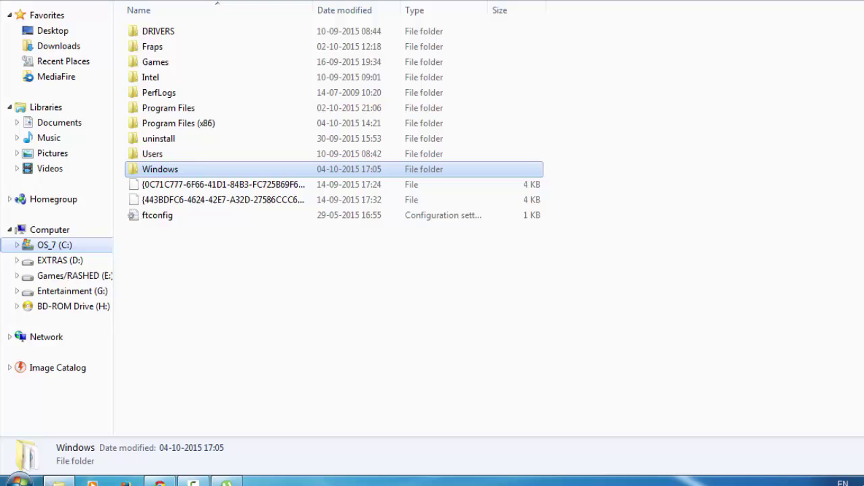
{"action": "double_click", "coordinate": [200, 166]}
{"action": "scroll", "coordinate": [202, 378], "scroll_direction": "down", "scroll_amount": 5}
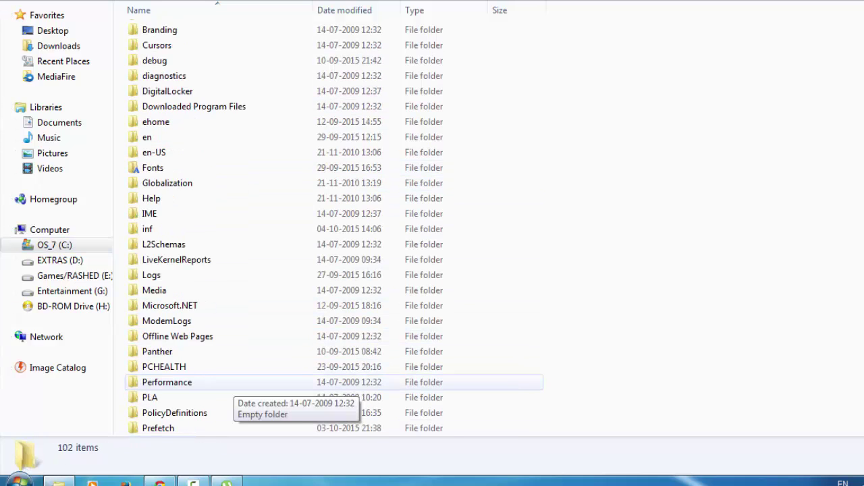
{"action": "scroll", "coordinate": [202, 270], "scroll_direction": "down", "scroll_amount": 3}
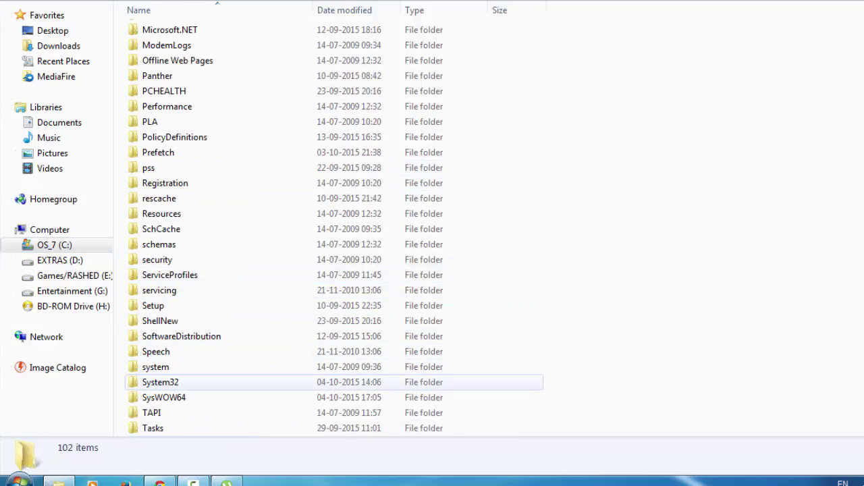
{"action": "double_click", "coordinate": [197, 383]}
Paste gpedit into System32, approving the administrator permission prompt.
{"action": "right_click", "coordinate": [813, 107]}
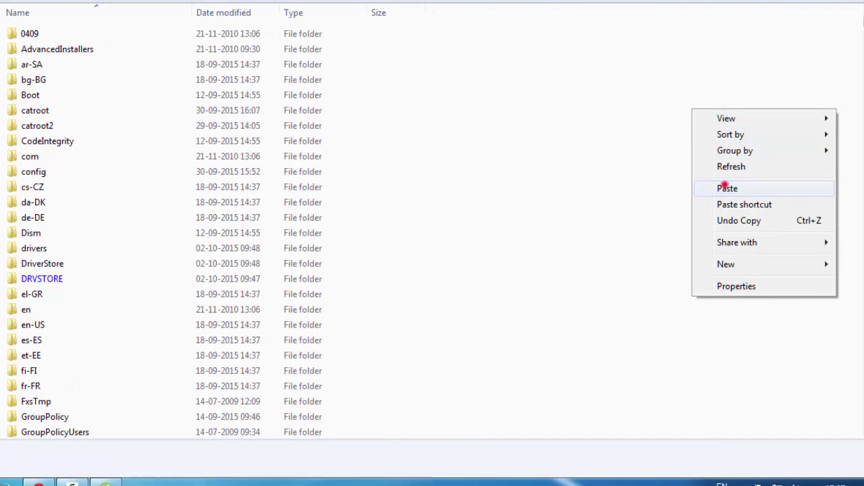
{"action": "left_click", "coordinate": [725, 187]}
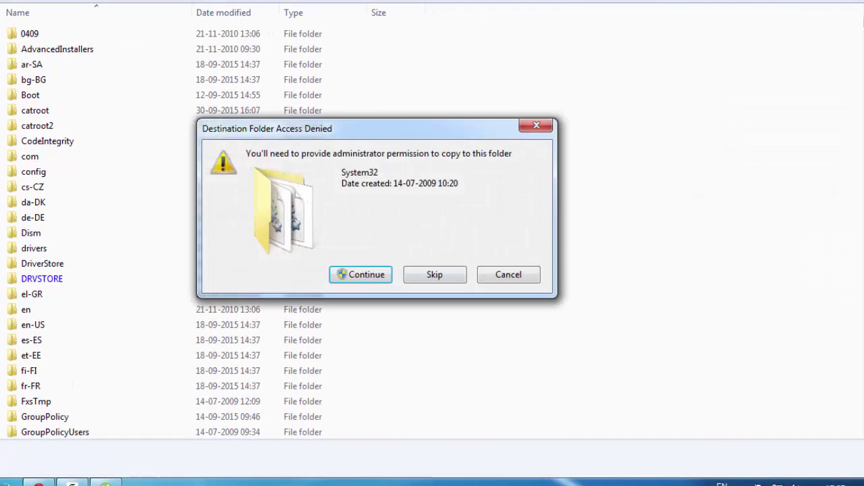
{"action": "left_click", "coordinate": [352, 275]}
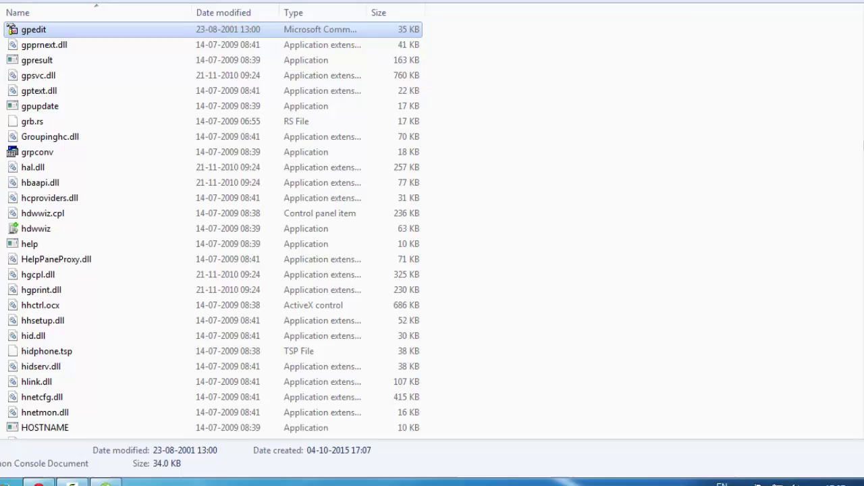
{"action": "left_click", "coordinate": [819, 206]}
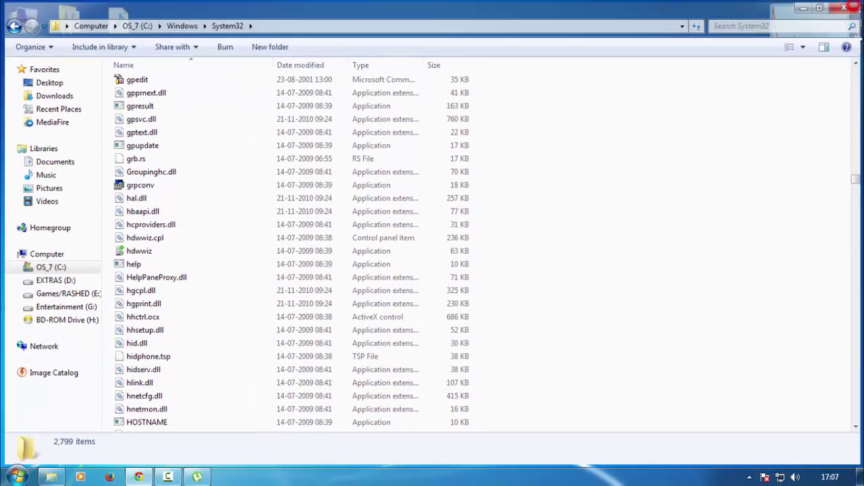
Close Explorer and run gpedit.msc from the Run box to open the Group Policy Editor.
{"action": "left_click", "coordinate": [844, 8]}
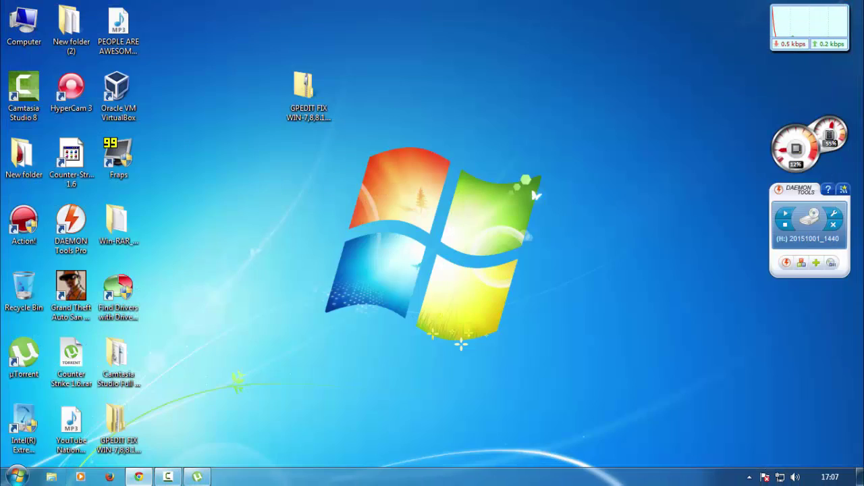
{"action": "key", "text": "super+r"}
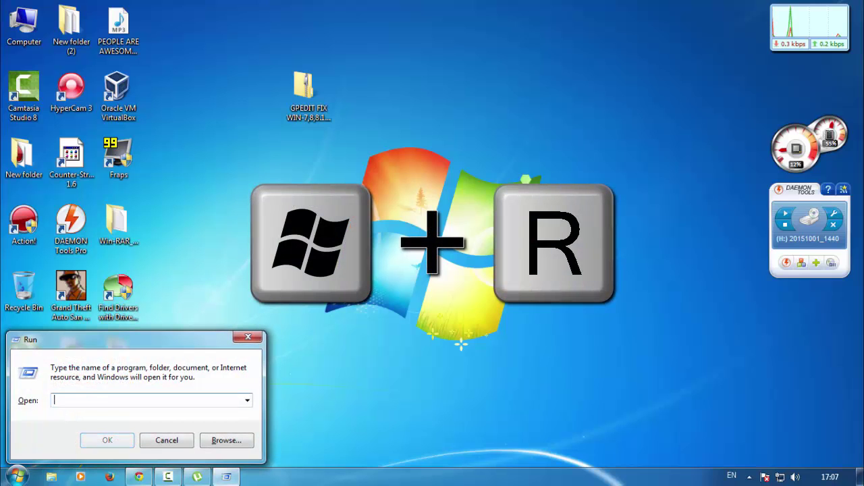
{"action": "type", "text": "gpedi"}
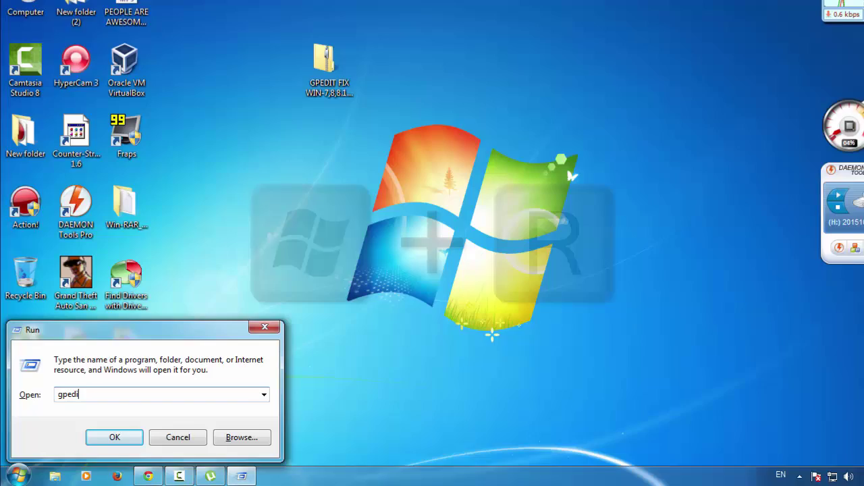
{"action": "type", "text": "t.m"}
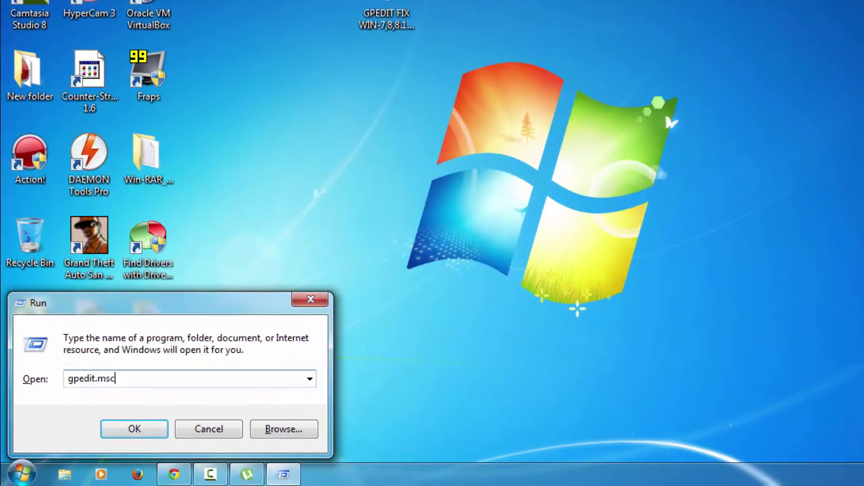
{"action": "type", "text": "sc"}
{"action": "key", "text": "Return"}
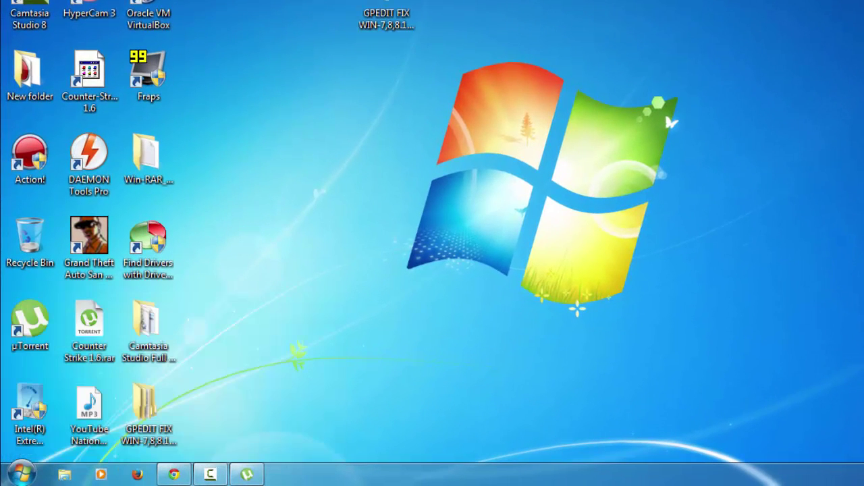
{"action": "left_click", "coordinate": [386, 20]}
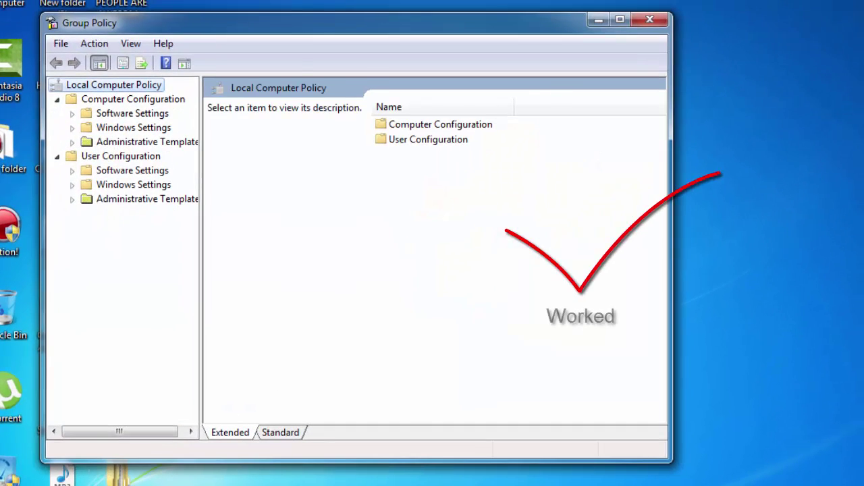
Maximize the editor and open Limit reservable bandwidth via Administrative Templates > Network > QoS Packet Scheduler.
{"action": "left_click", "coordinate": [620, 19]}
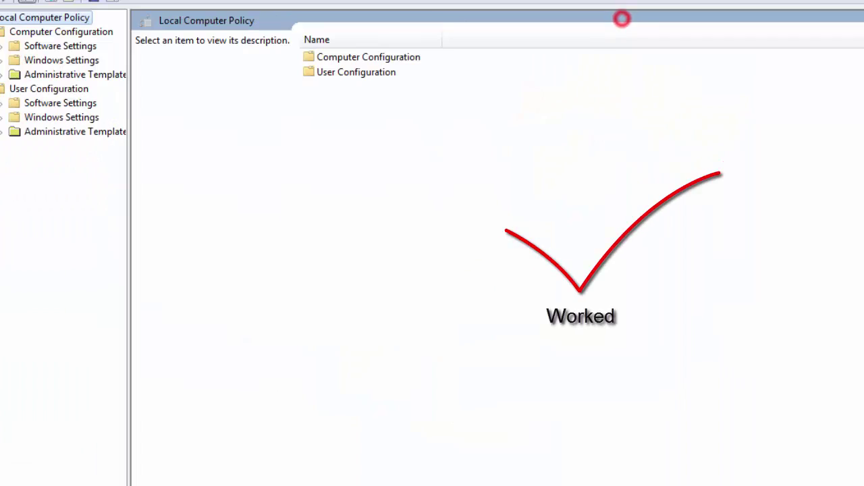
{"action": "left_click", "coordinate": [47, 32]}
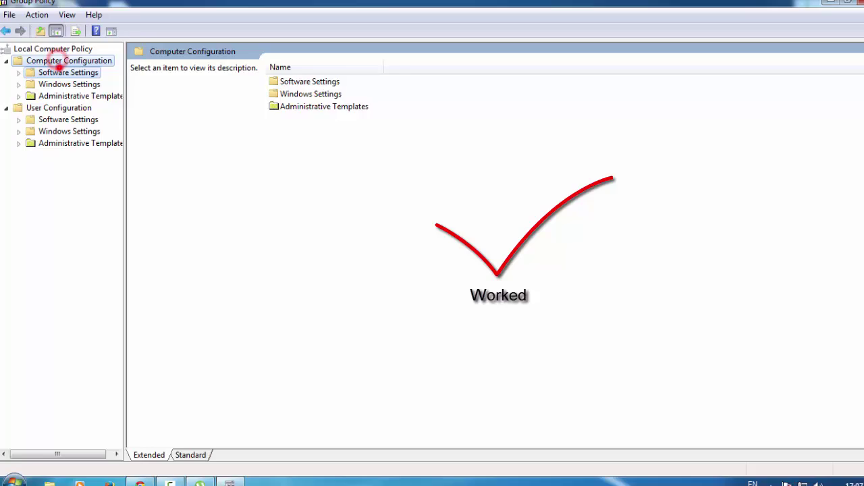
{"action": "left_click", "coordinate": [38, 47]}
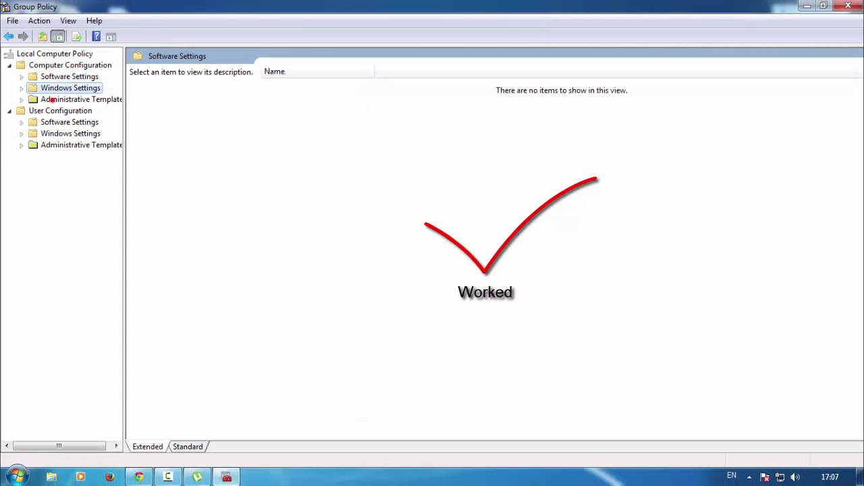
{"action": "left_click", "coordinate": [22, 99]}
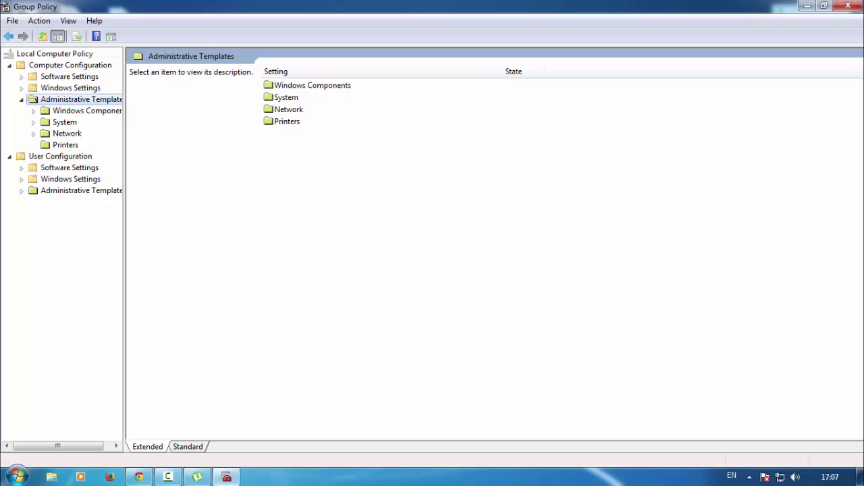
{"action": "left_click", "coordinate": [63, 136]}
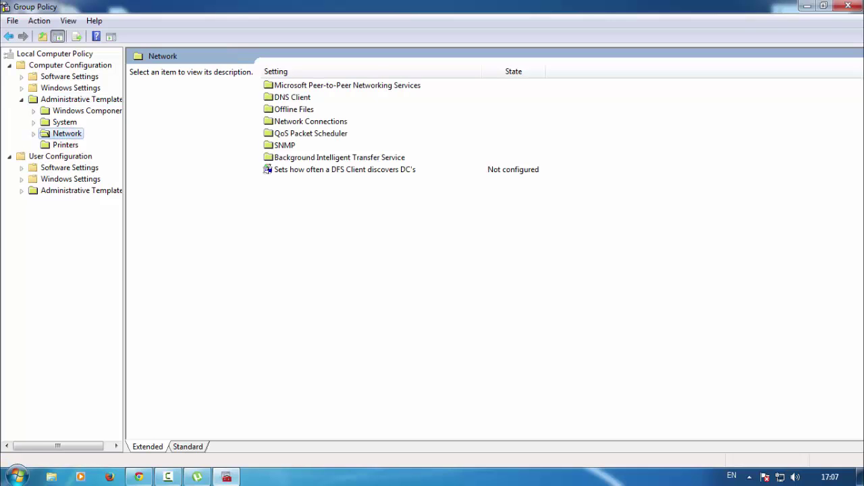
{"action": "double_click", "coordinate": [320, 133]}
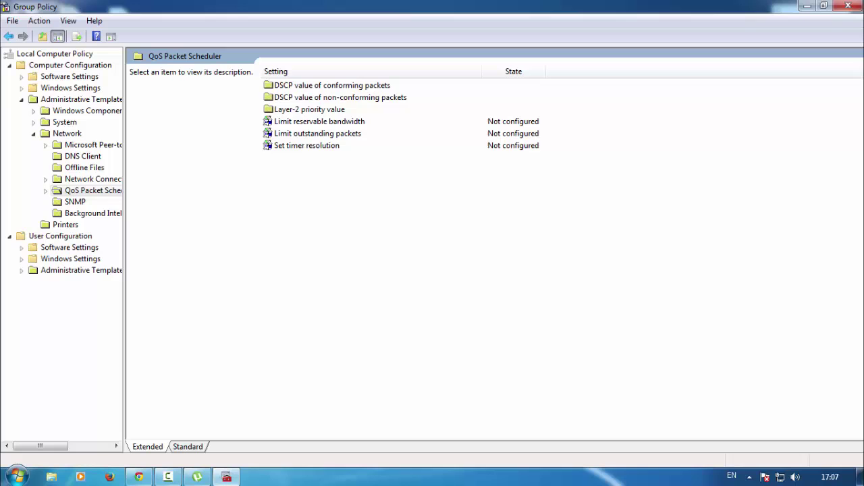
{"action": "double_click", "coordinate": [338, 121]}
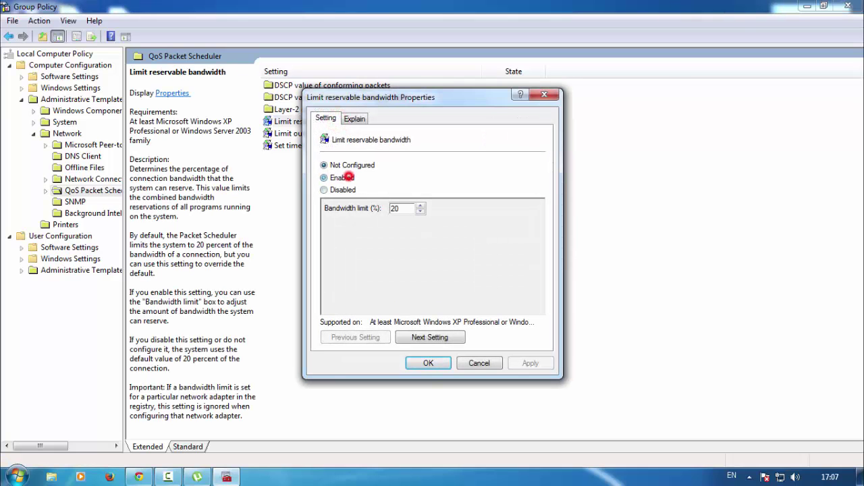
Enable Limit reservable bandwidth at 0%, close the editor, and move the GPEDIT FIX folder to the Recycle Bin.
{"action": "left_click", "coordinate": [347, 177]}
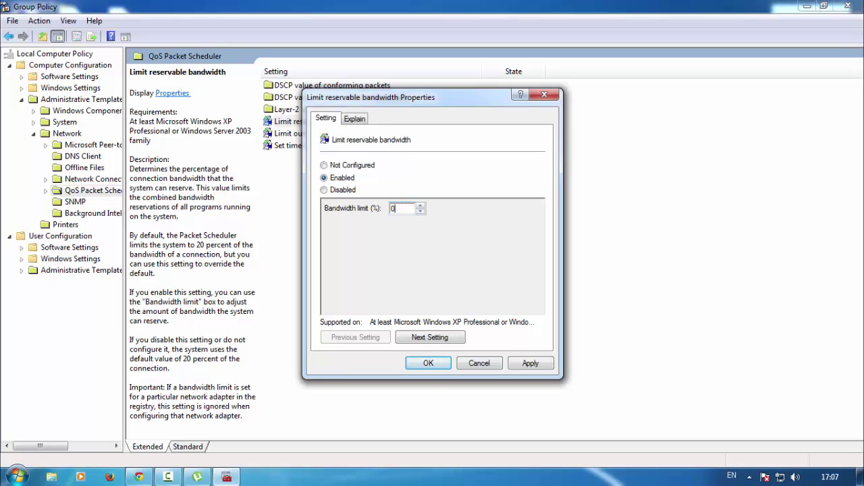
{"action": "left_click", "coordinate": [439, 365]}
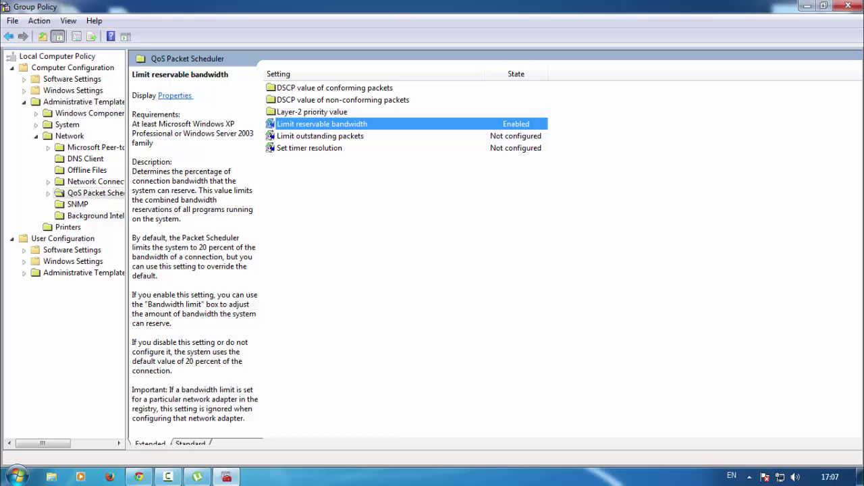
{"action": "left_click", "coordinate": [377, 207]}
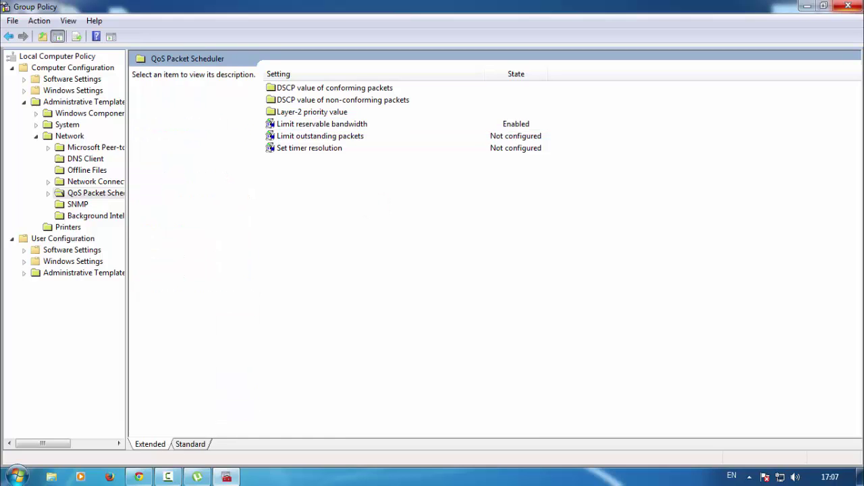
{"action": "left_click", "coordinate": [848, 7]}
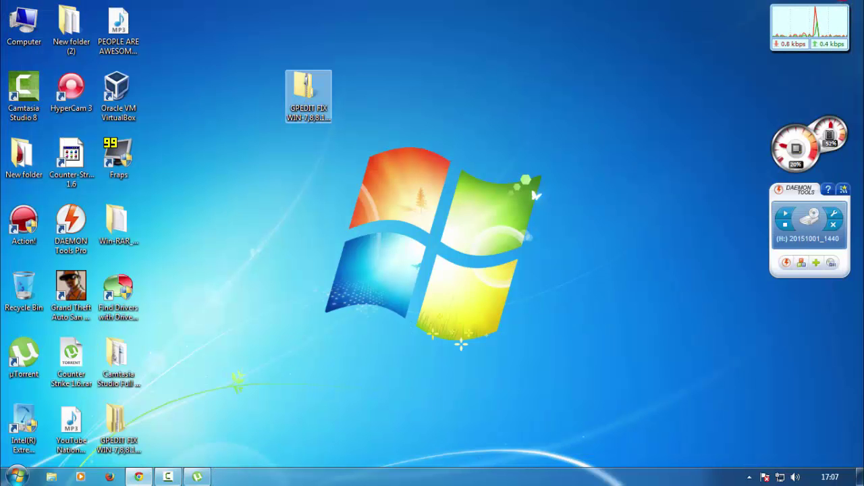
{"action": "left_click_drag", "start_coordinate": [308, 95], "coordinate": [20, 293]}
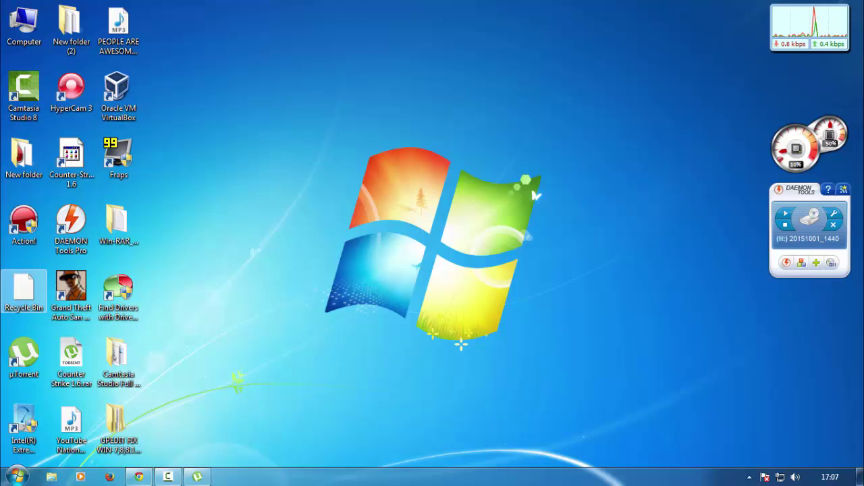